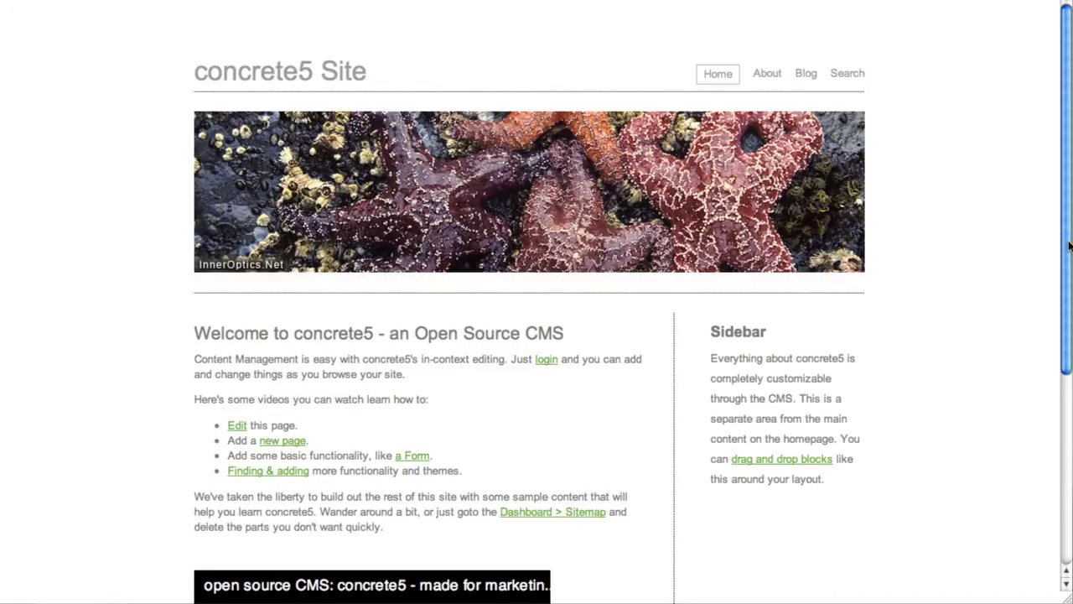
# - Sign in to the demo site as administrator and open its About page
pyautogui.moveTo(1069, 245); pyautogui.dragTo(1066, 439)
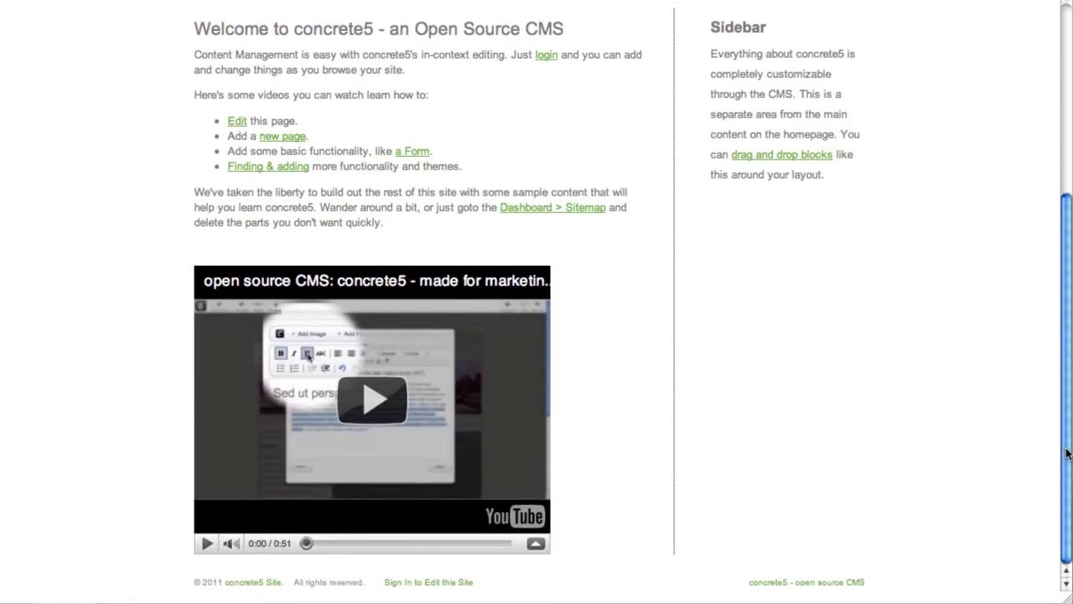
pyautogui.click(459, 582)
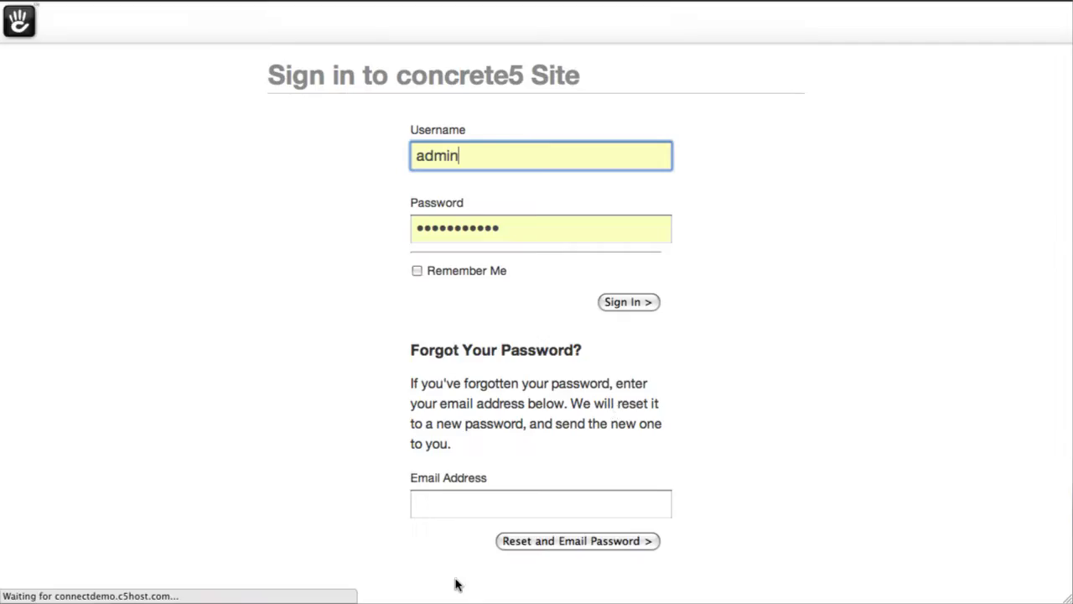
pyautogui.click(654, 301)
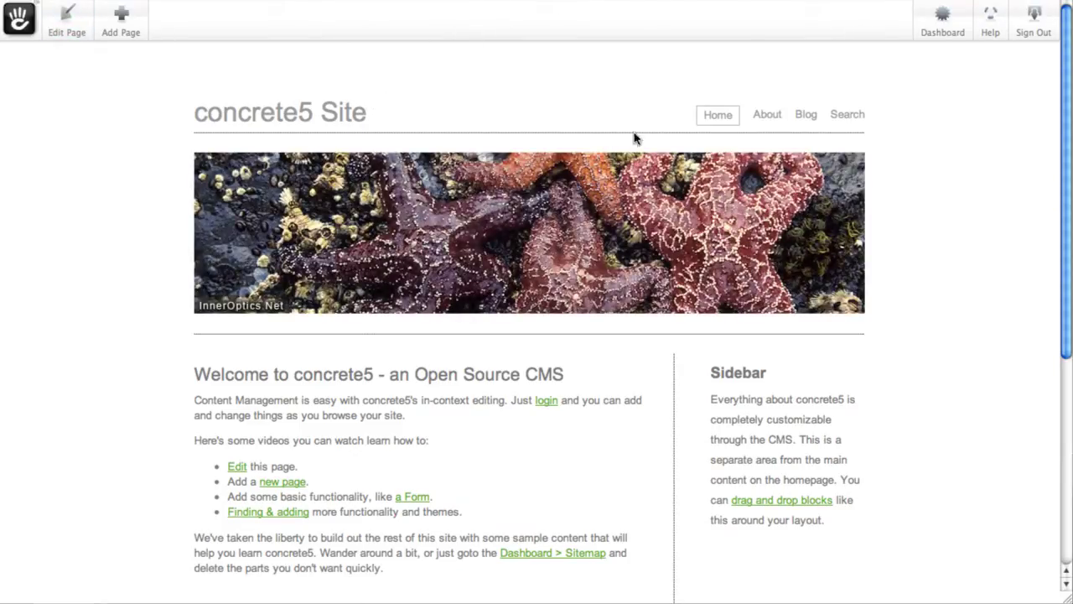
pyautogui.click(759, 116)
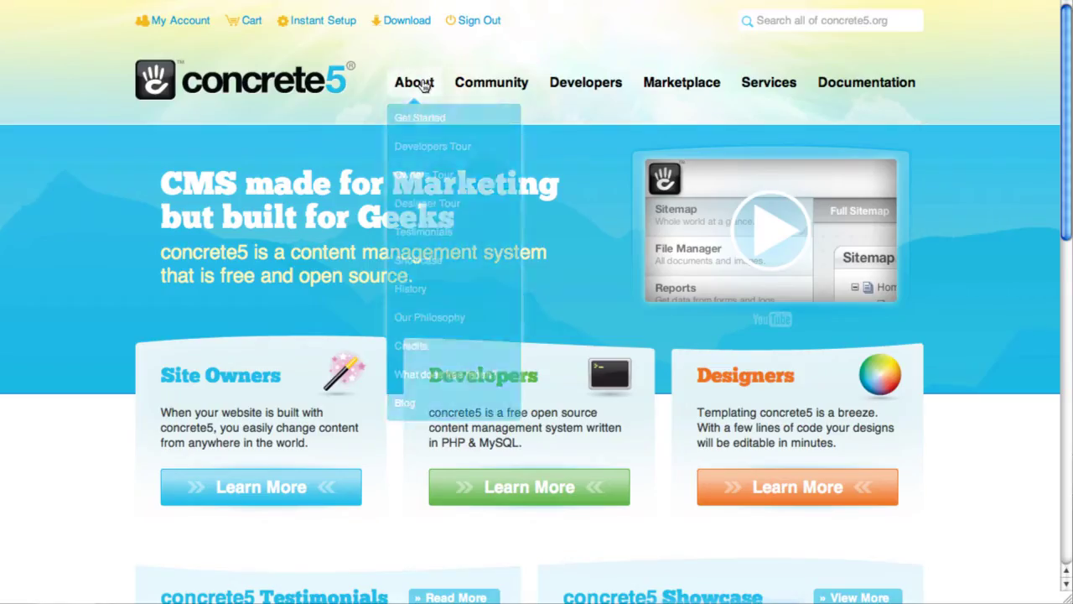
# - View the Marketplace page on concrete5.org
pyautogui.moveTo(598, 85)
pyautogui.moveTo(662, 84)
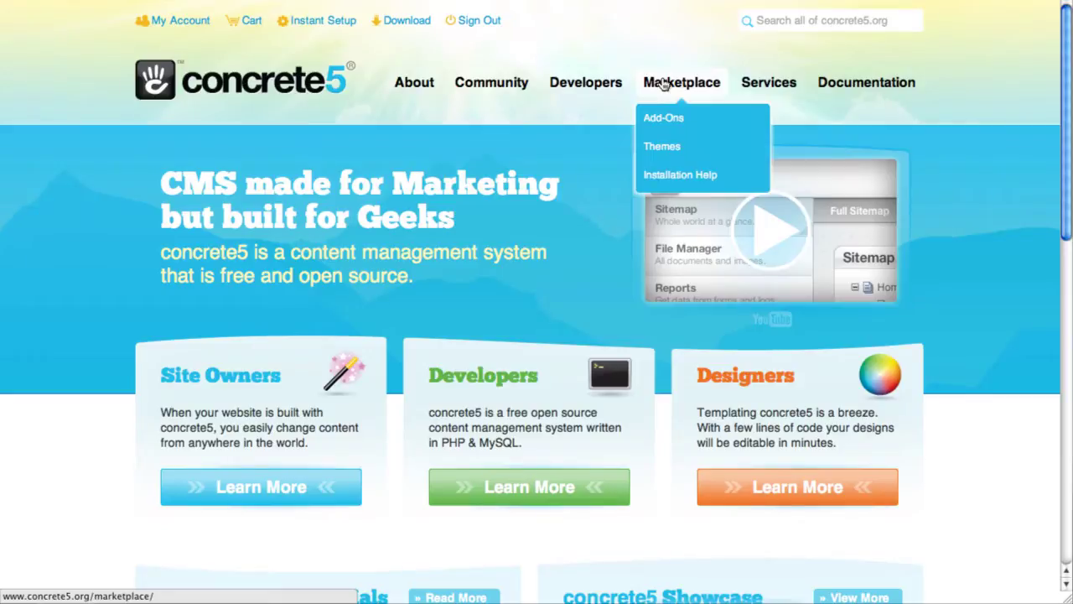
pyautogui.click(663, 84)
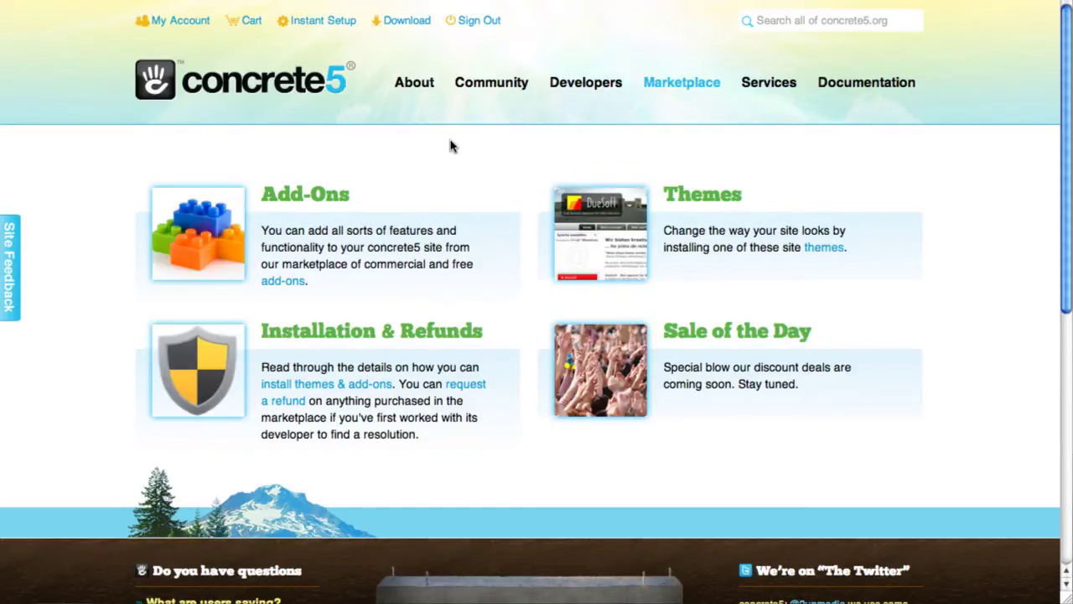
pyautogui.moveTo(409, 96)
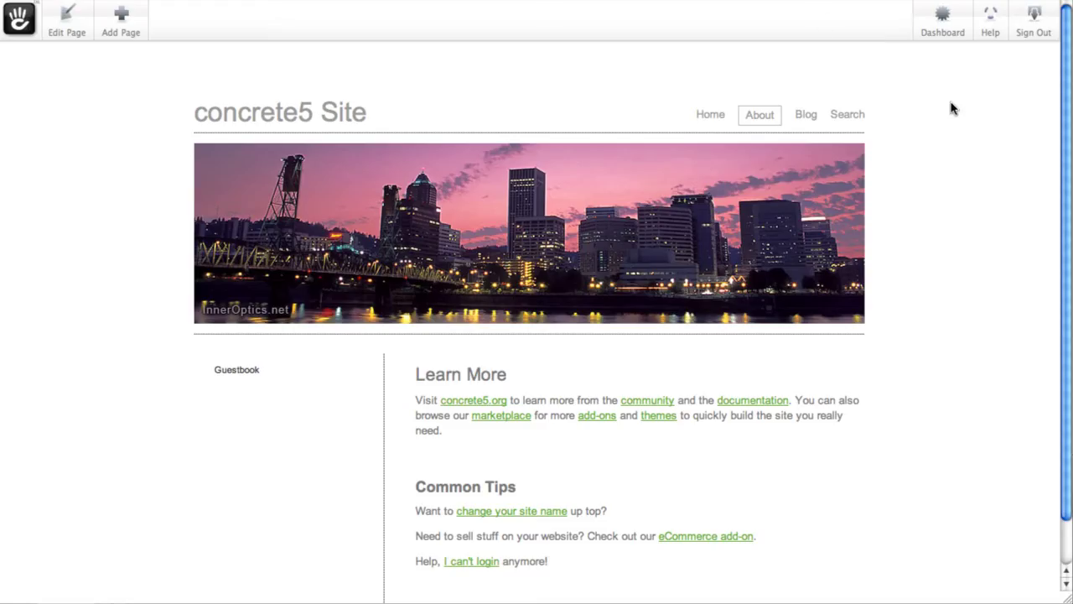
# - Open the Connect to Community form from Dashboard > Add Functionality
pyautogui.click(944, 25)
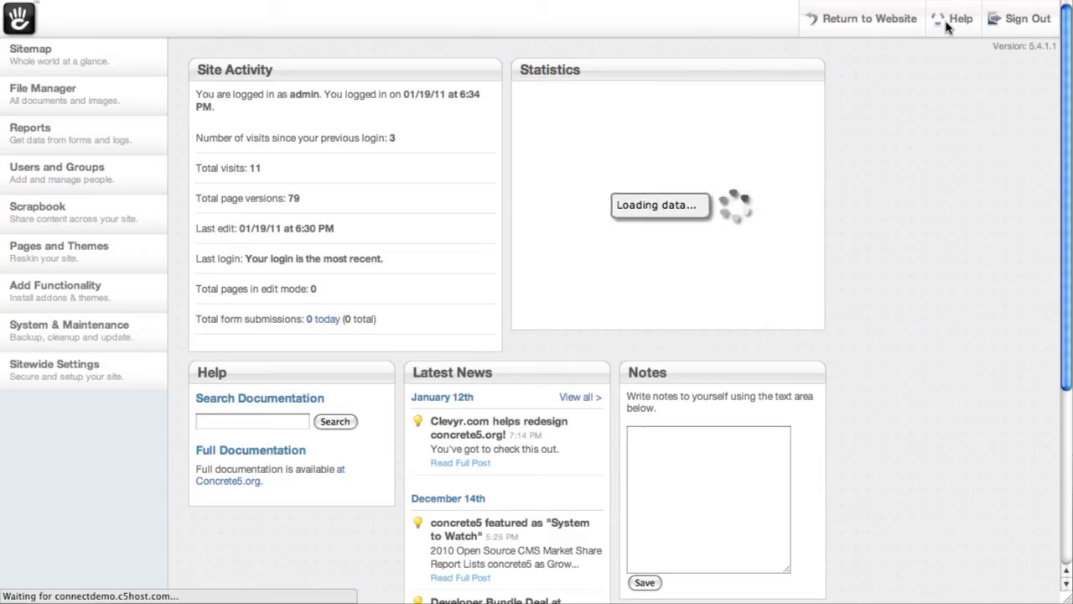
pyautogui.click(72, 304)
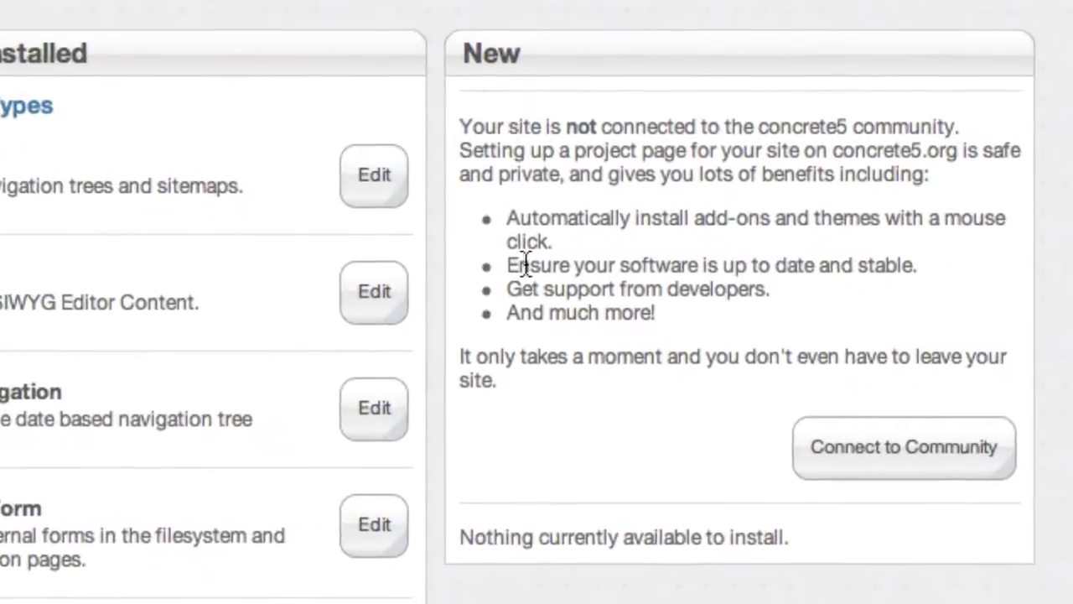
pyautogui.click(896, 461)
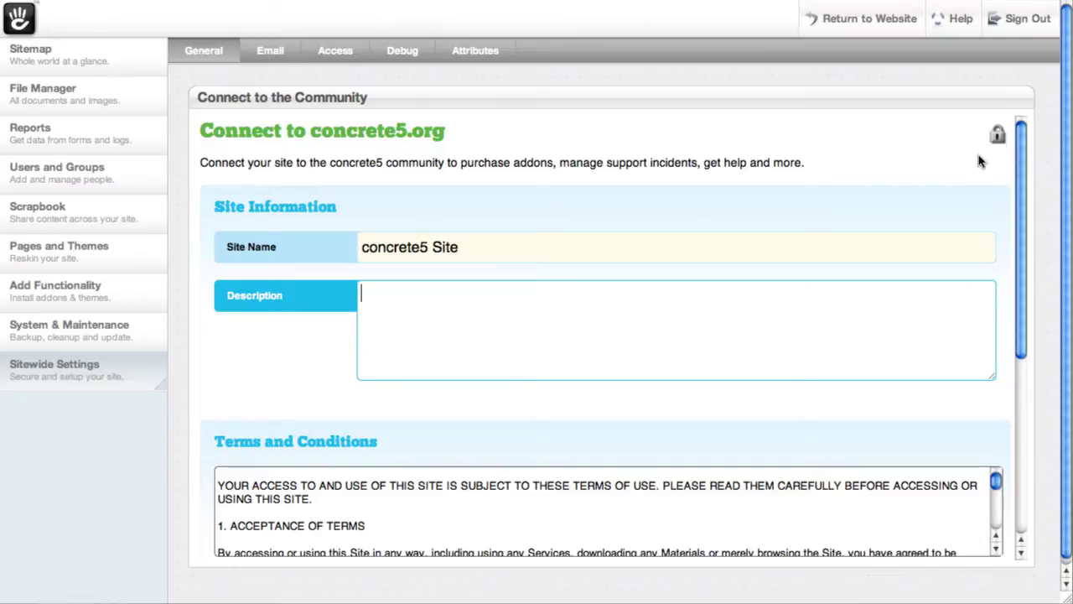
# - Set the Site Name to 'connect Demo' and the description to 'showing how to do this'
pyautogui.click(831, 248)
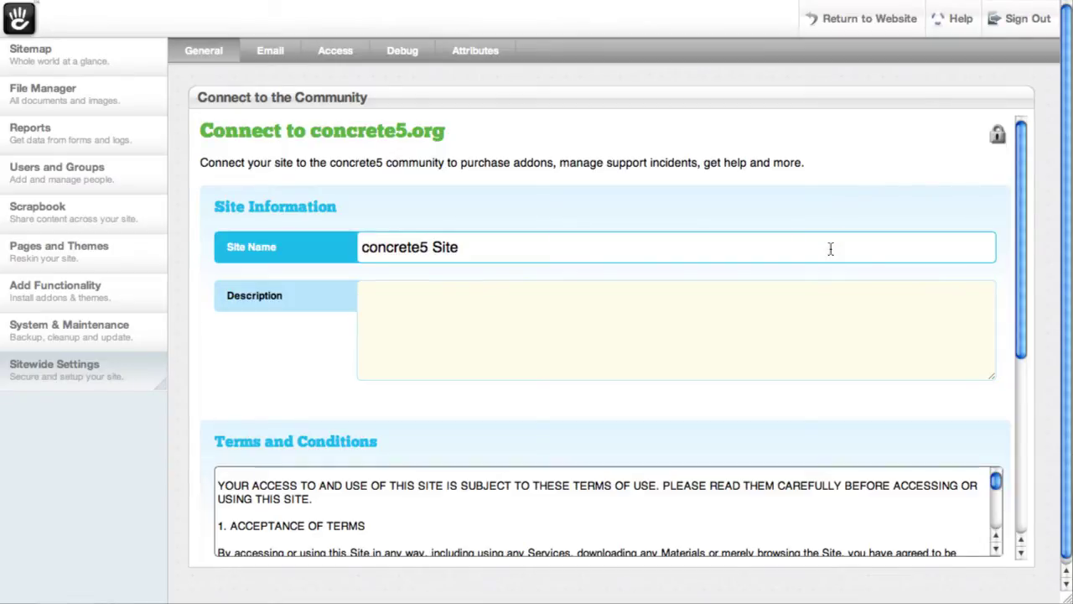
pyautogui.tripleClick(831, 248)
pyautogui.write('co')
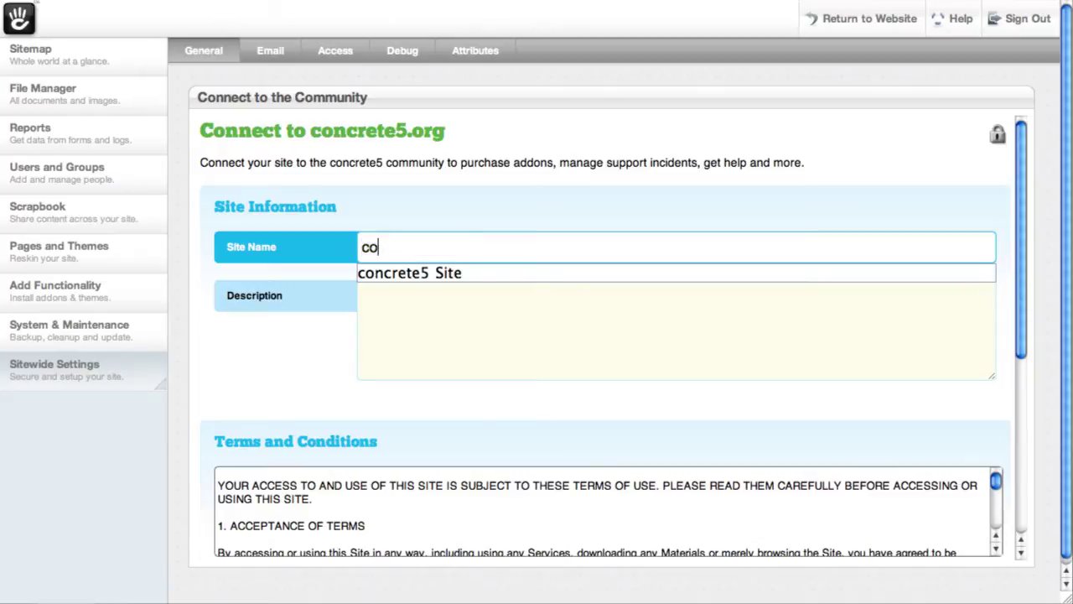
pyautogui.write('nnect Demo')
pyautogui.click(362, 294)
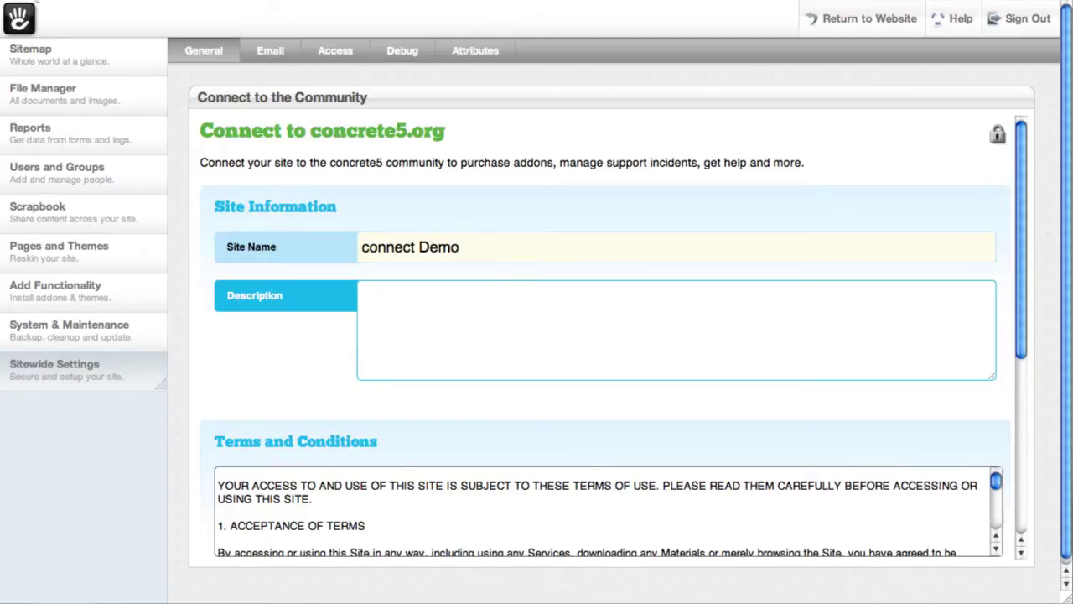
pyautogui.write('showing how to ')
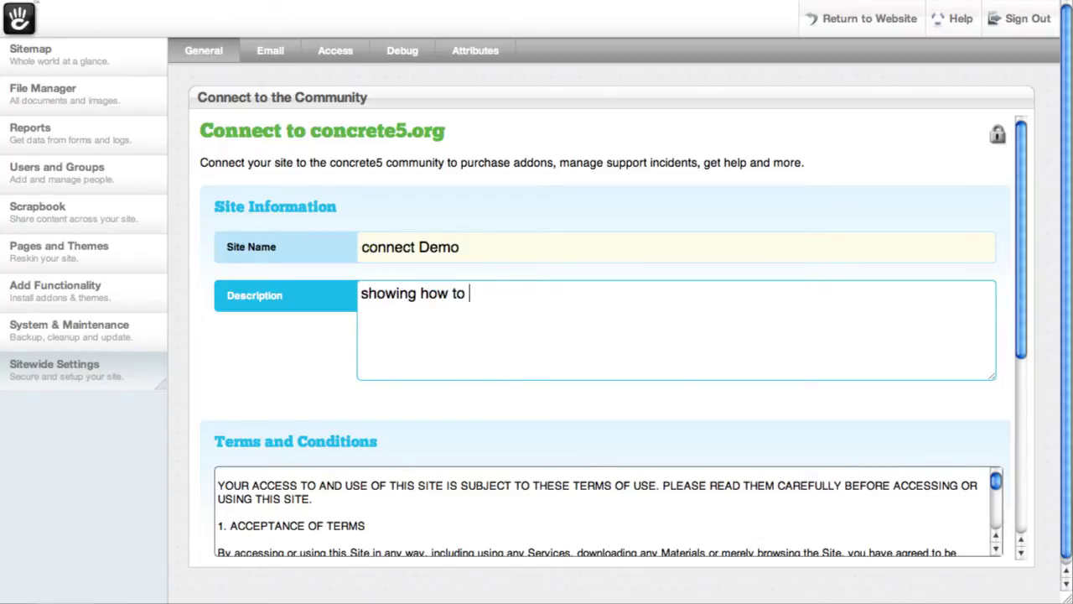
pyautogui.write('do this')
pyautogui.moveTo(1018, 234); pyautogui.dragTo(1020, 390)
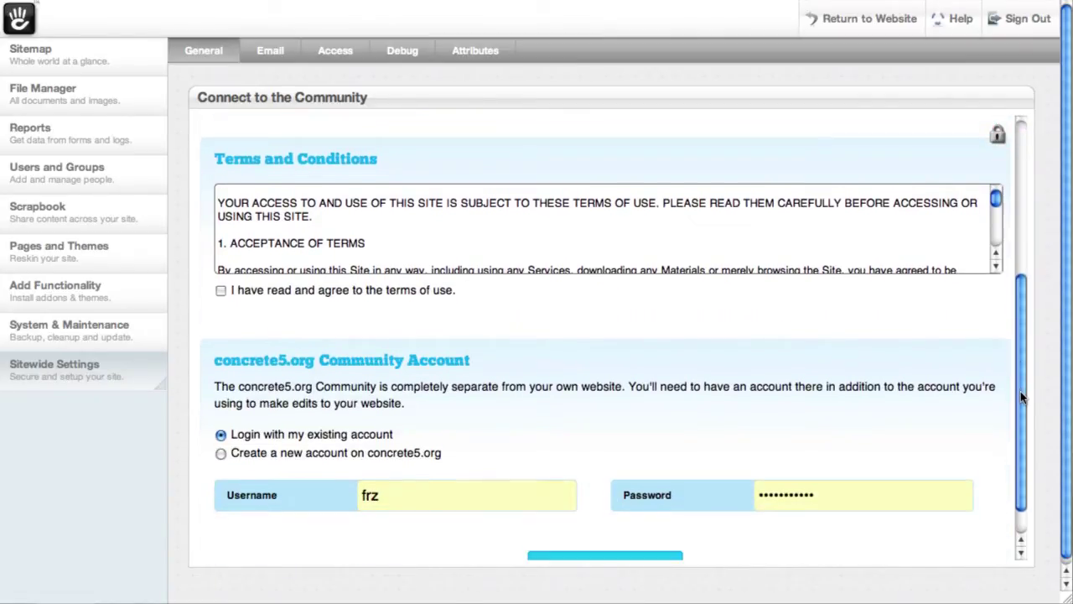
# - Accept the terms and enter the existing community account's username and password
pyautogui.click(220, 287)
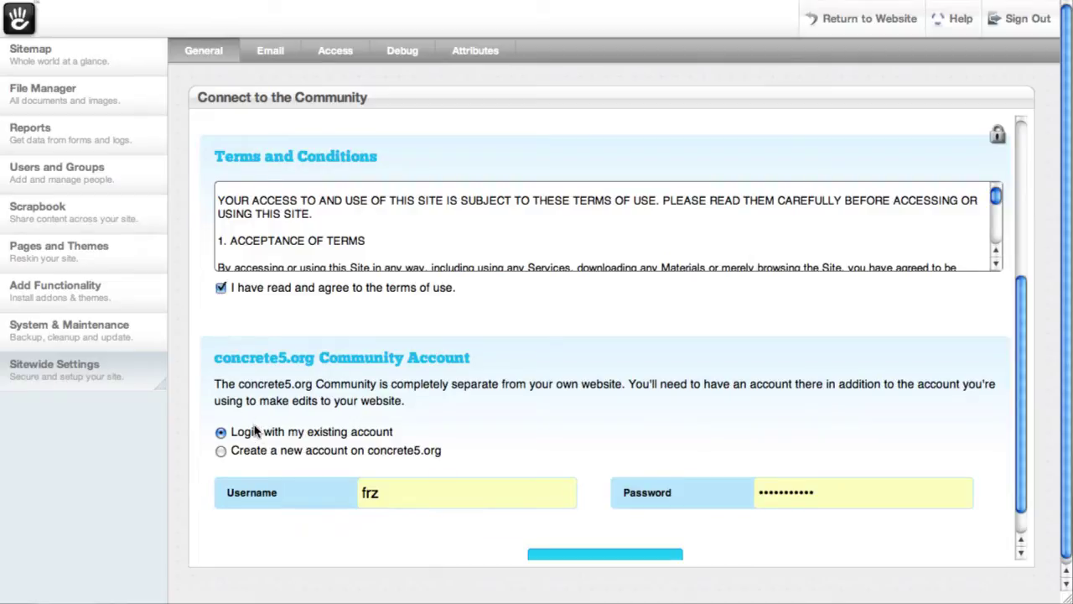
pyautogui.click(222, 453)
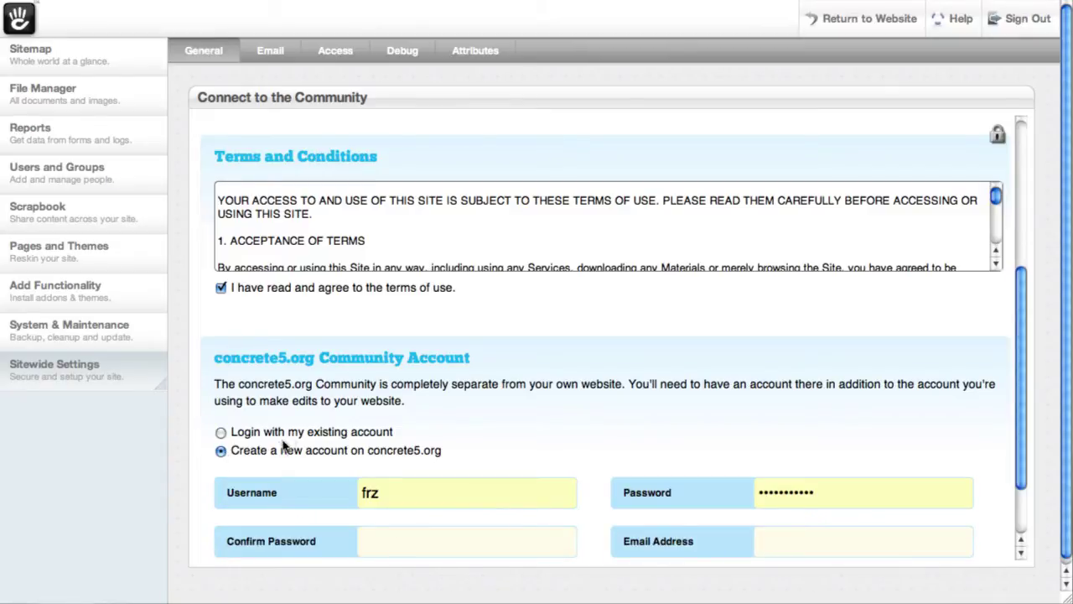
pyautogui.click(222, 431)
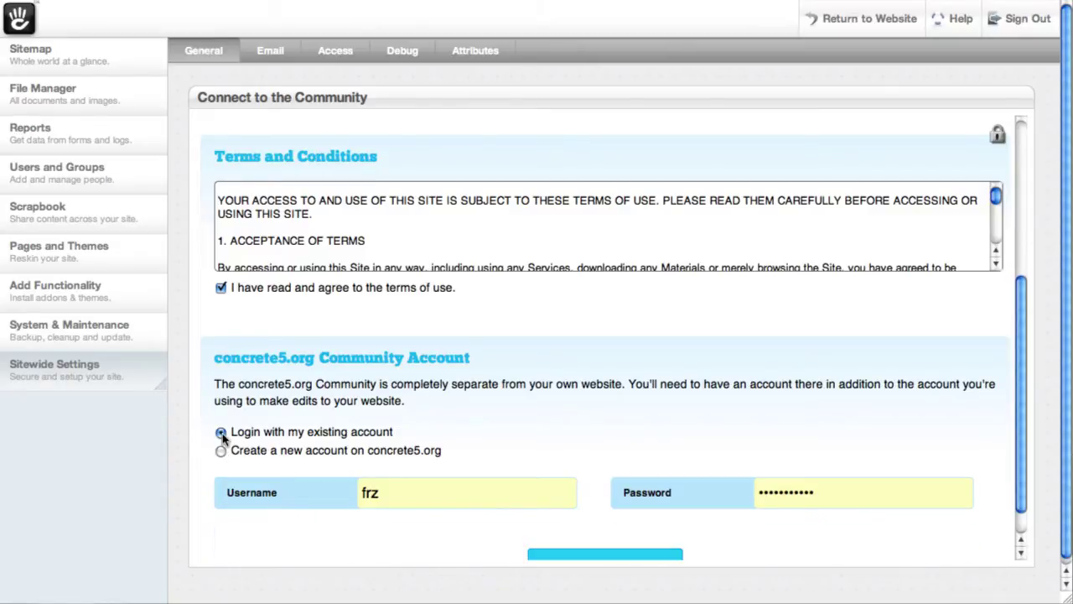
pyautogui.click(449, 493)
pyautogui.write('jimbob')
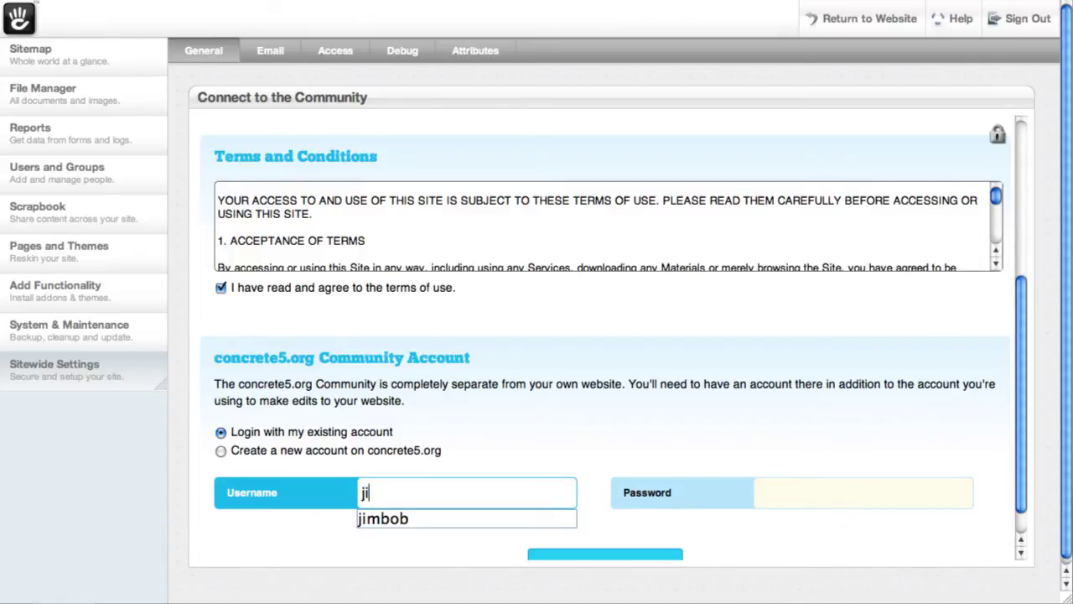
pyautogui.press('Tab')
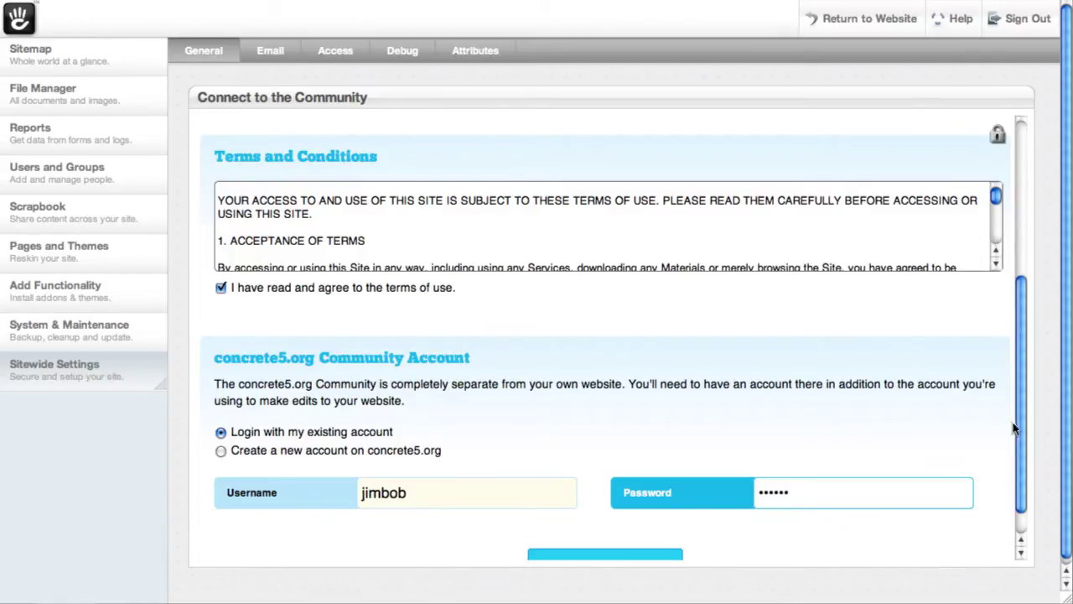
pyautogui.scroll(-1, 646, 520)
# - Connect the site and open its connect Demo project page on concrete5.org
pyautogui.click(647, 524)
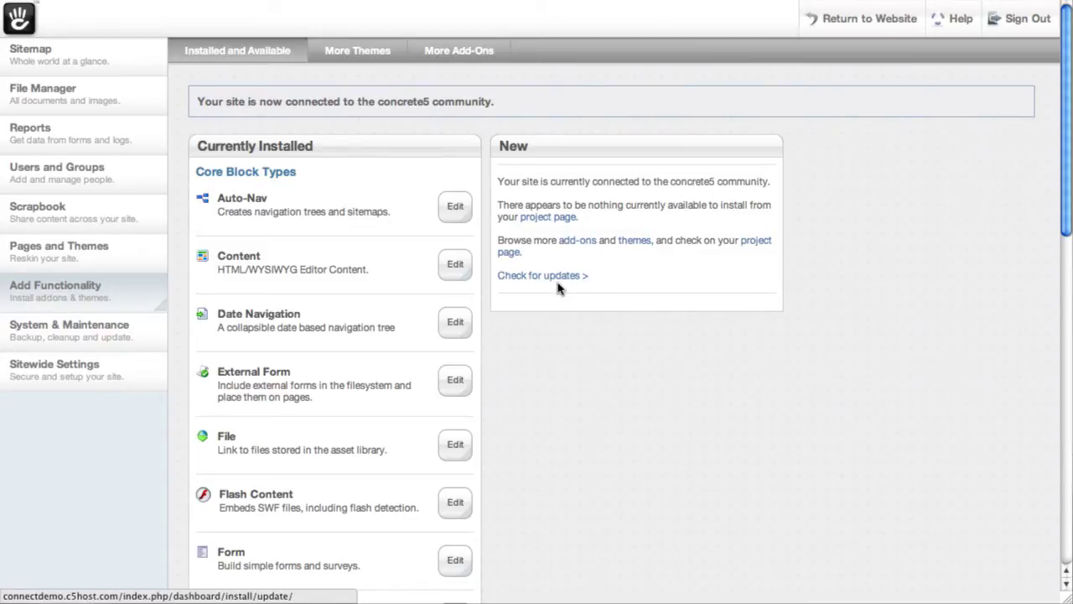
pyautogui.click(561, 221)
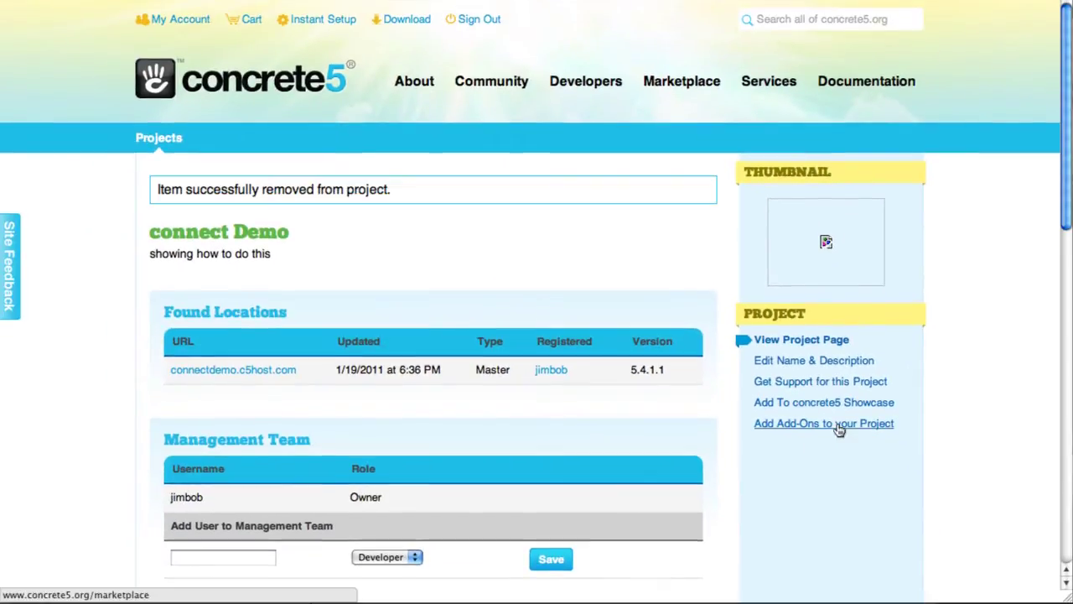
# - Associate the eCommerce, Flickr Block and Calendar add-ons with the connect Demo project
pyautogui.click(1064, 259)
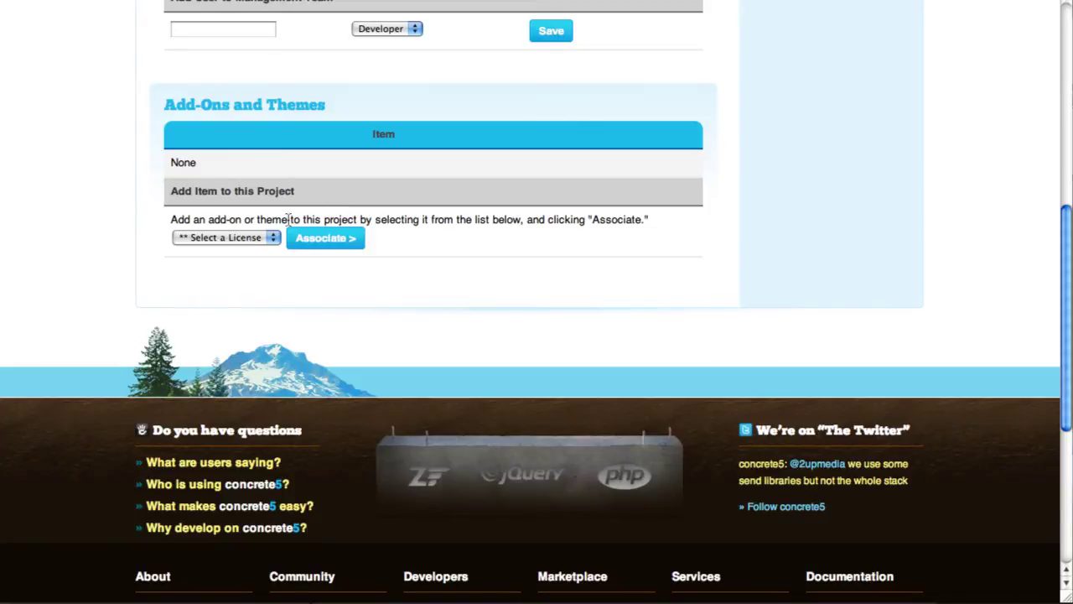
pyautogui.click(270, 237)
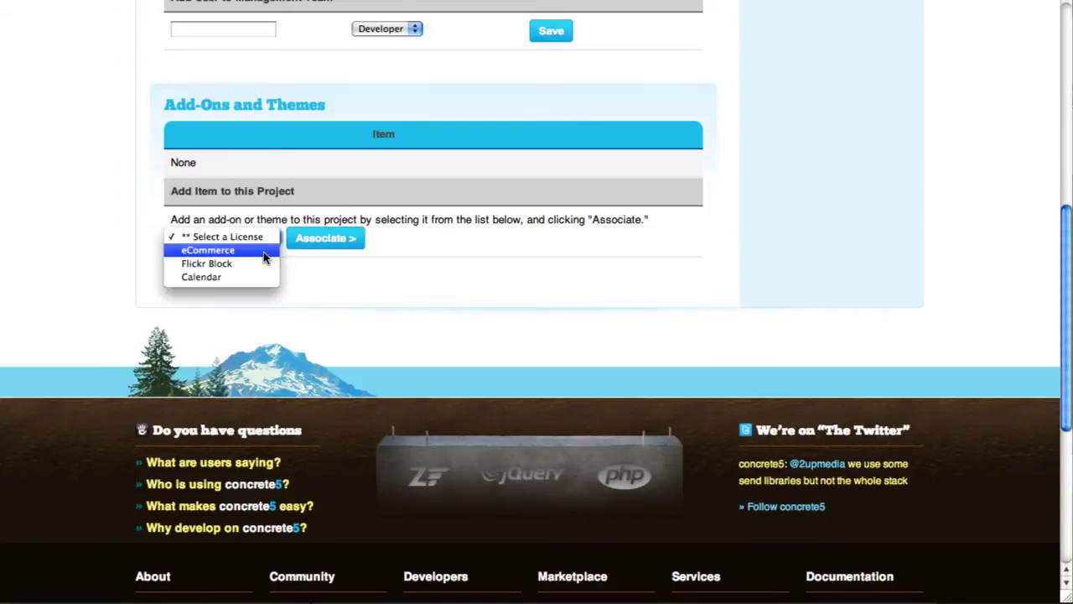
pyautogui.click(263, 251)
pyautogui.click(315, 235)
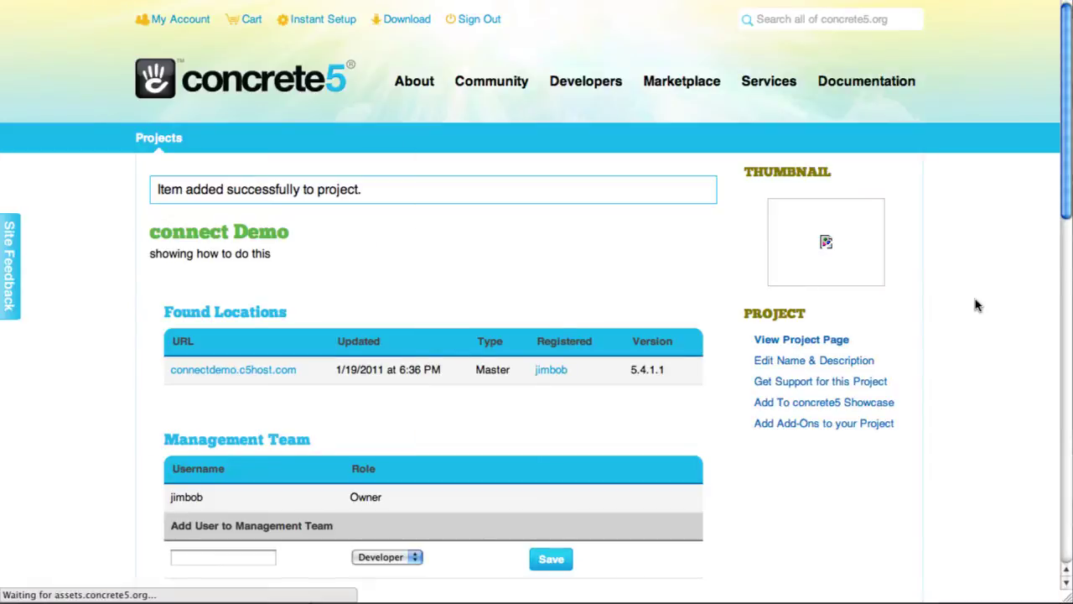
pyautogui.click(1068, 275)
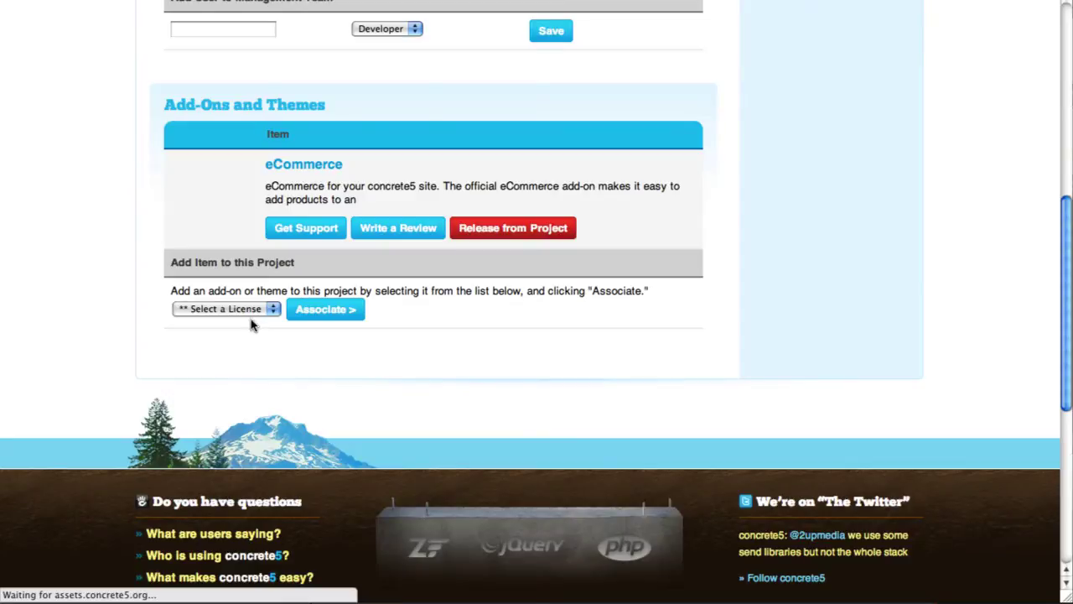
pyautogui.click(249, 310)
pyautogui.click(246, 320)
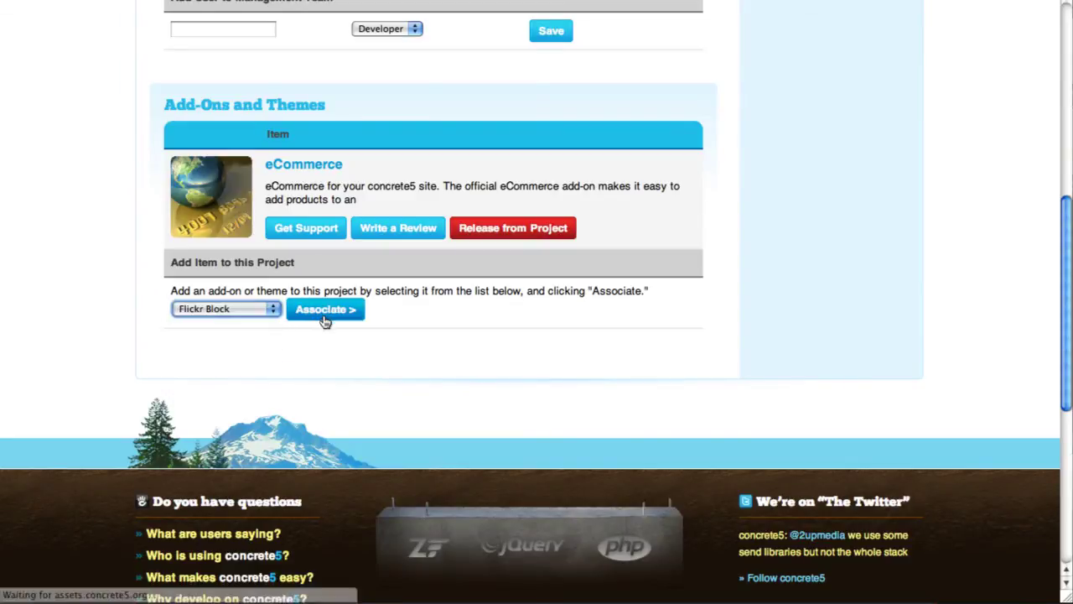
pyautogui.click(324, 316)
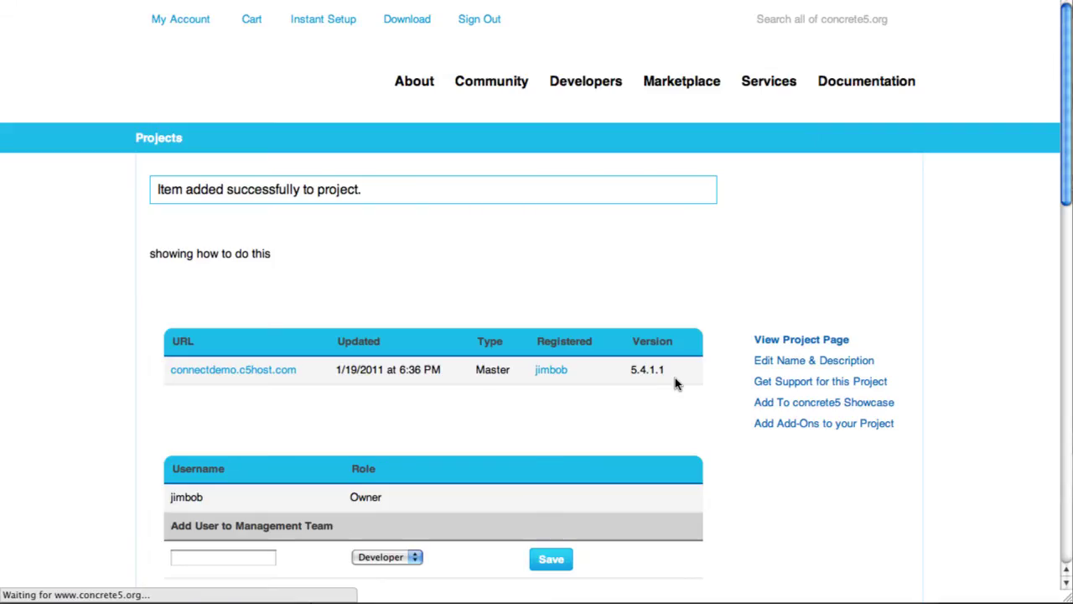
pyautogui.click(1062, 372)
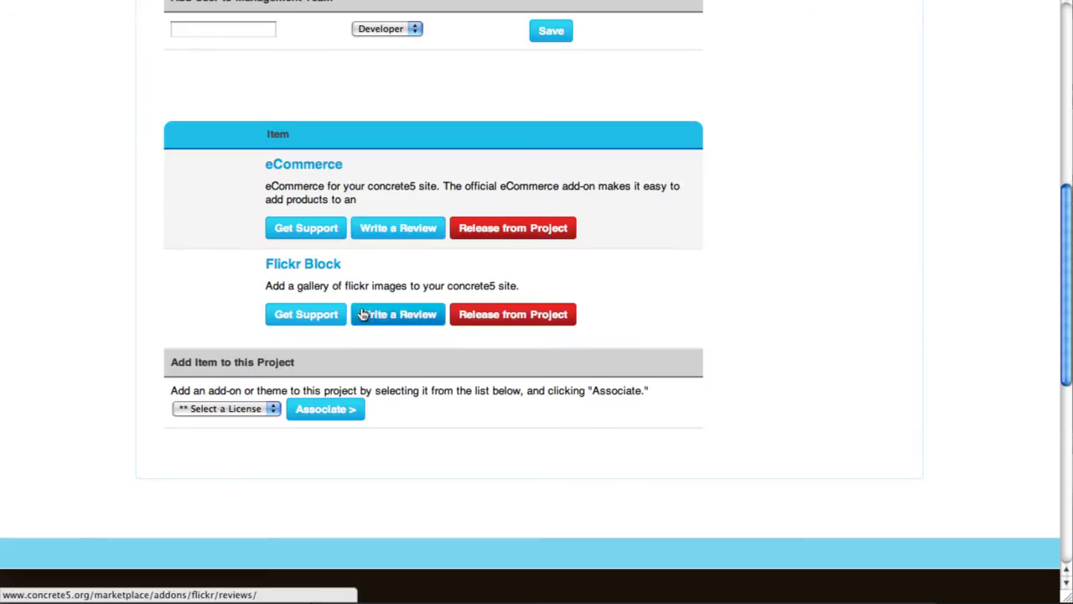
pyautogui.click(252, 412)
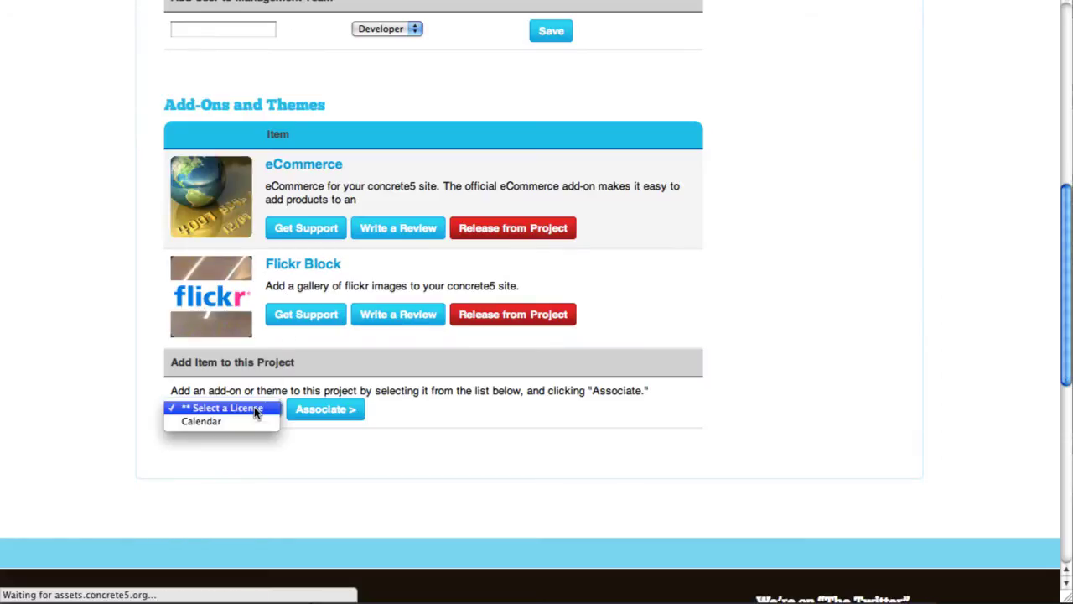
pyautogui.click(252, 421)
pyautogui.click(329, 404)
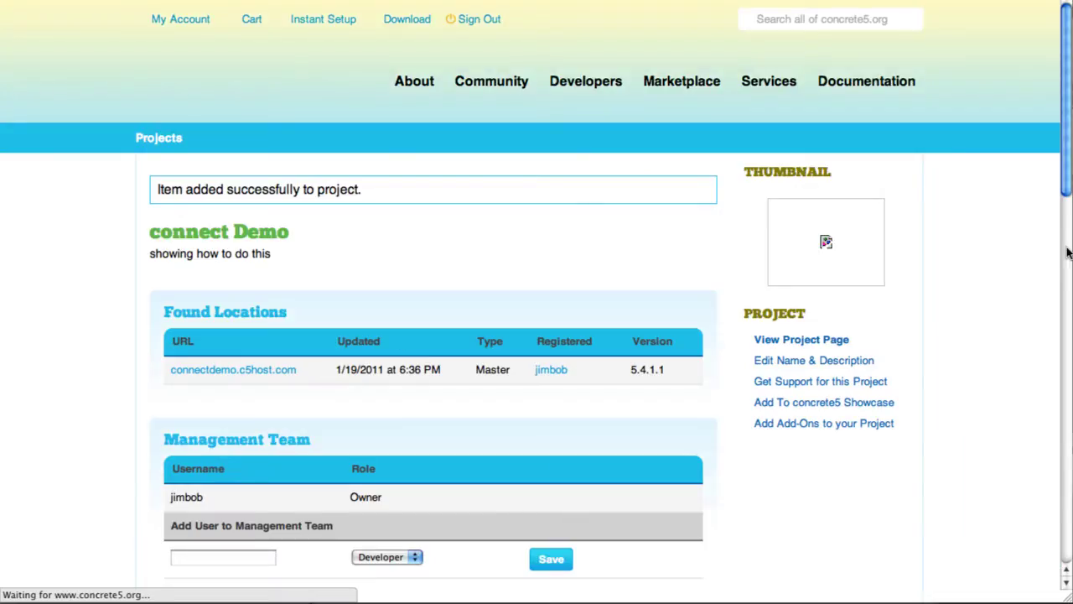
# - Reload the add-ons page, then download and install Flickr Photos 1.1 and Calendar 1.3.4
pyautogui.click(1068, 252)
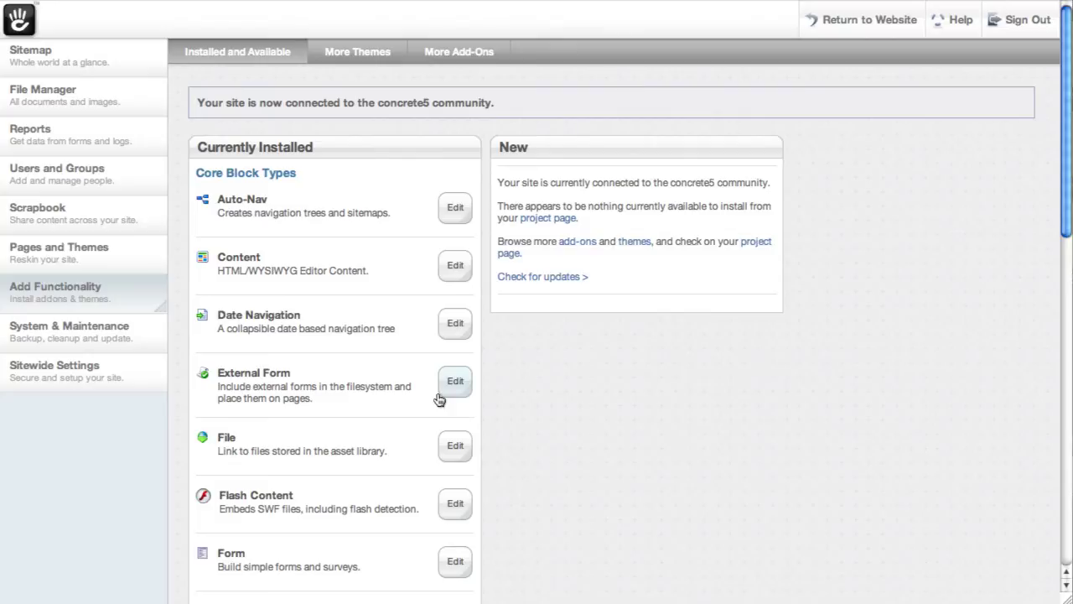
pyautogui.rightClick(564, 386)
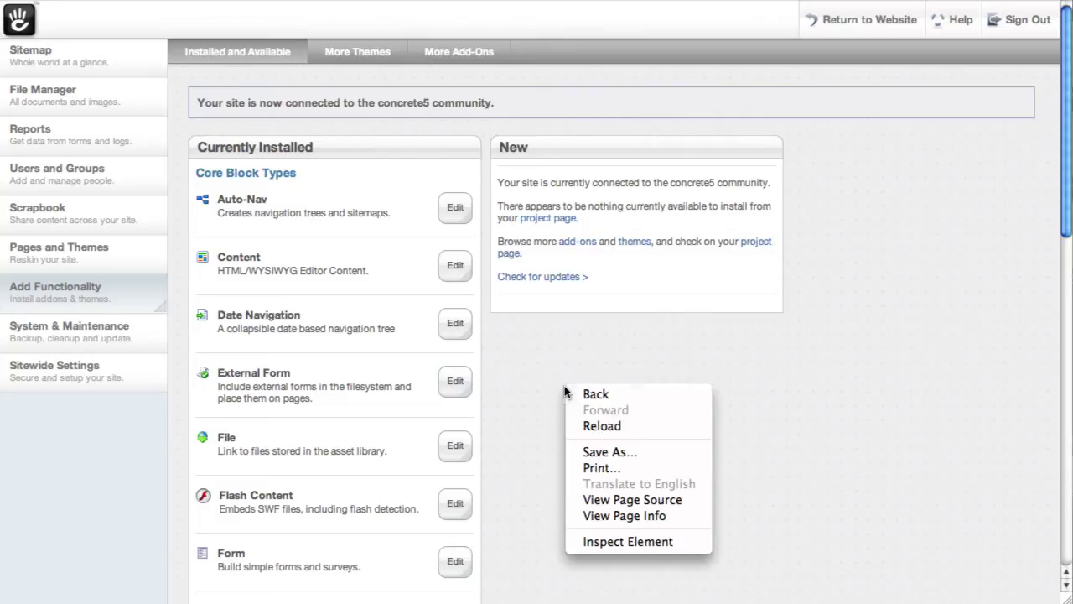
pyautogui.click(610, 428)
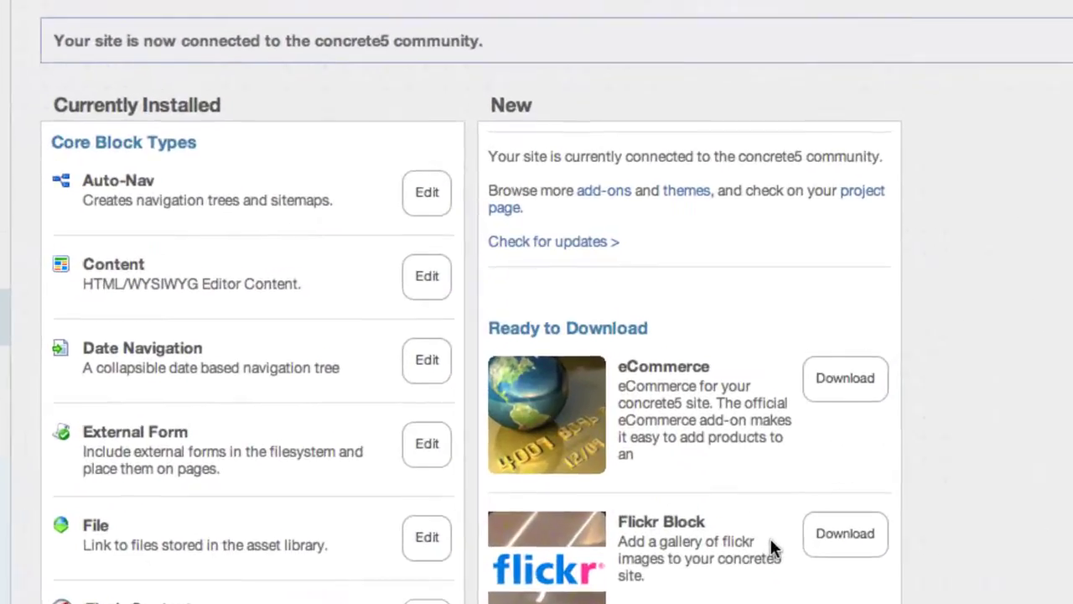
pyautogui.click(865, 553)
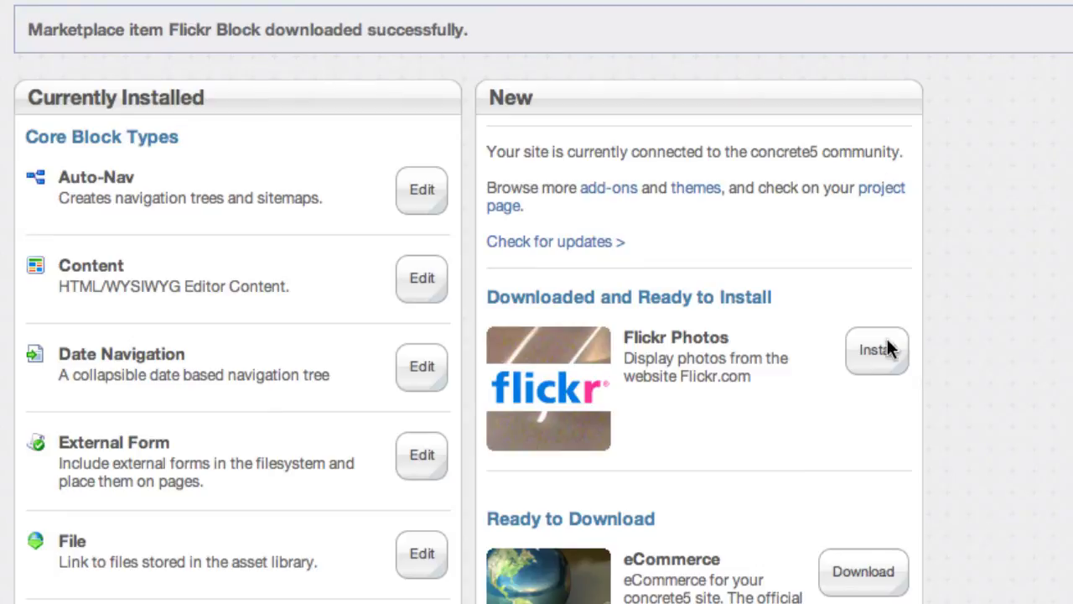
pyautogui.click(871, 546)
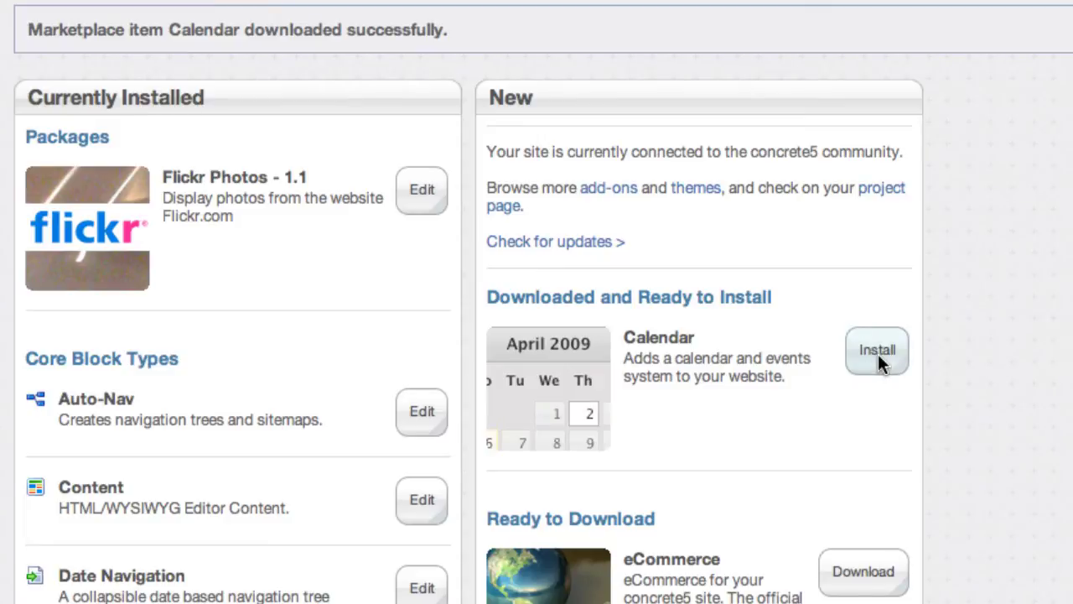
pyautogui.click(877, 354)
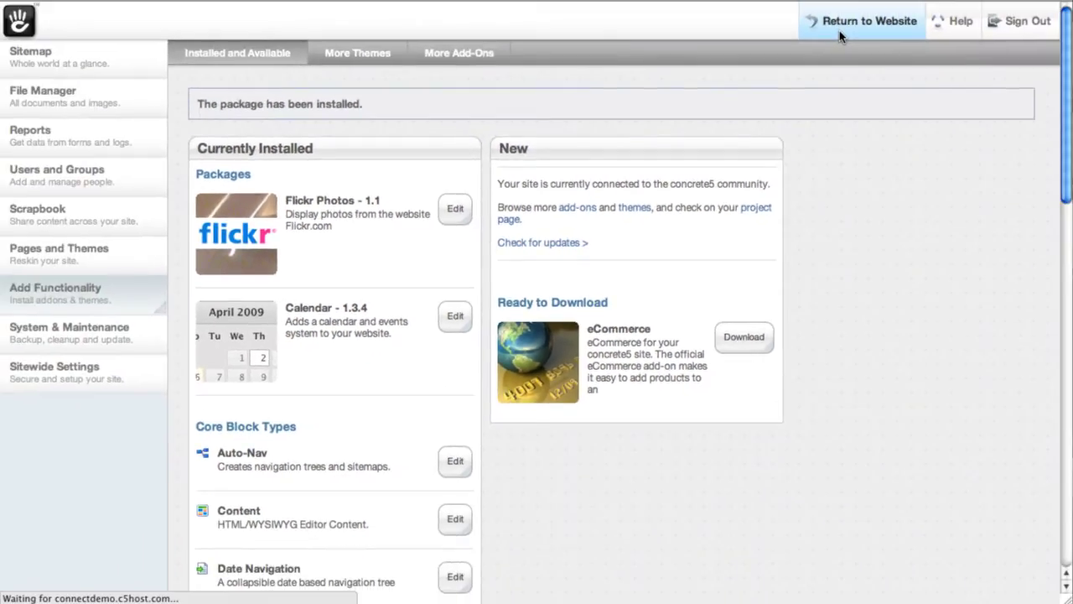
# - On the Sample Calendar page, open the January 1 Add Event form and close it unsaved
pyautogui.click(839, 30)
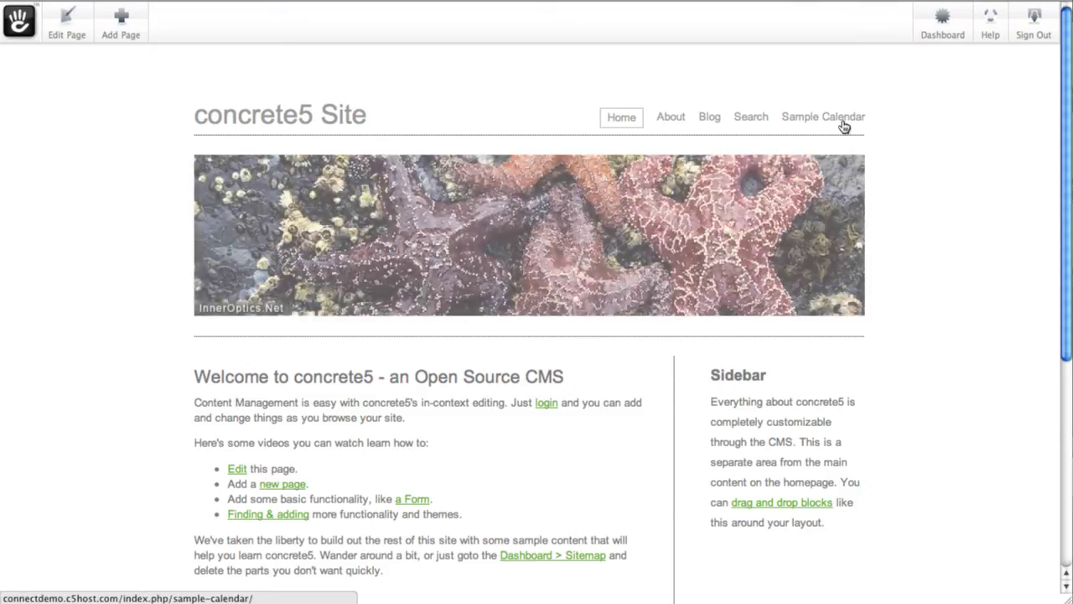
pyautogui.click(839, 127)
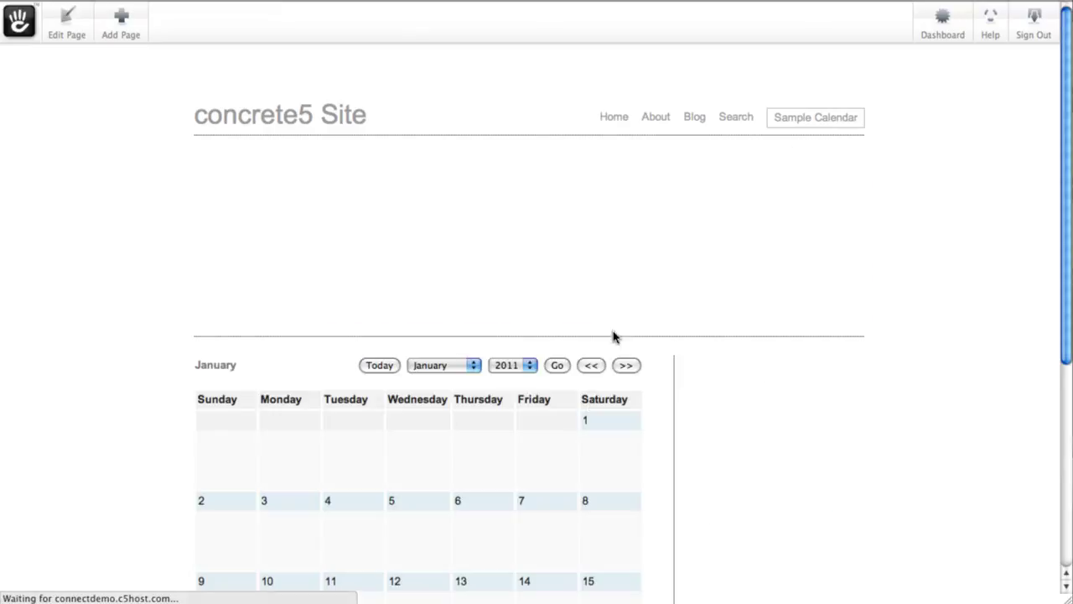
pyautogui.click(606, 450)
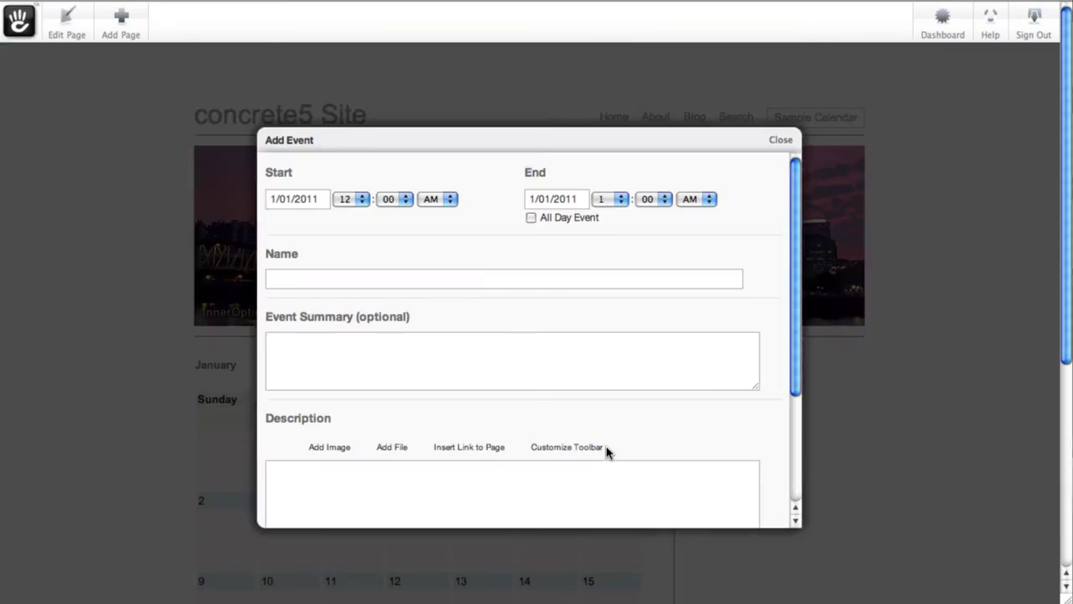
pyautogui.click(781, 139)
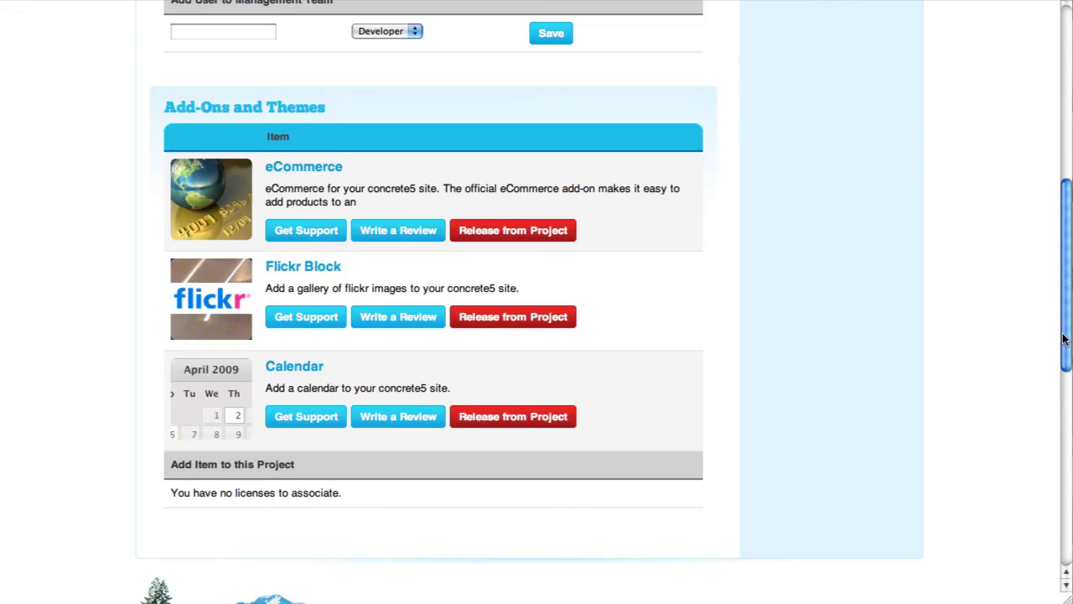
# - Add two users as Developers to the connect Demo management team, then return to the site
pyautogui.moveTo(1066, 335); pyautogui.dragTo(1060, 213)
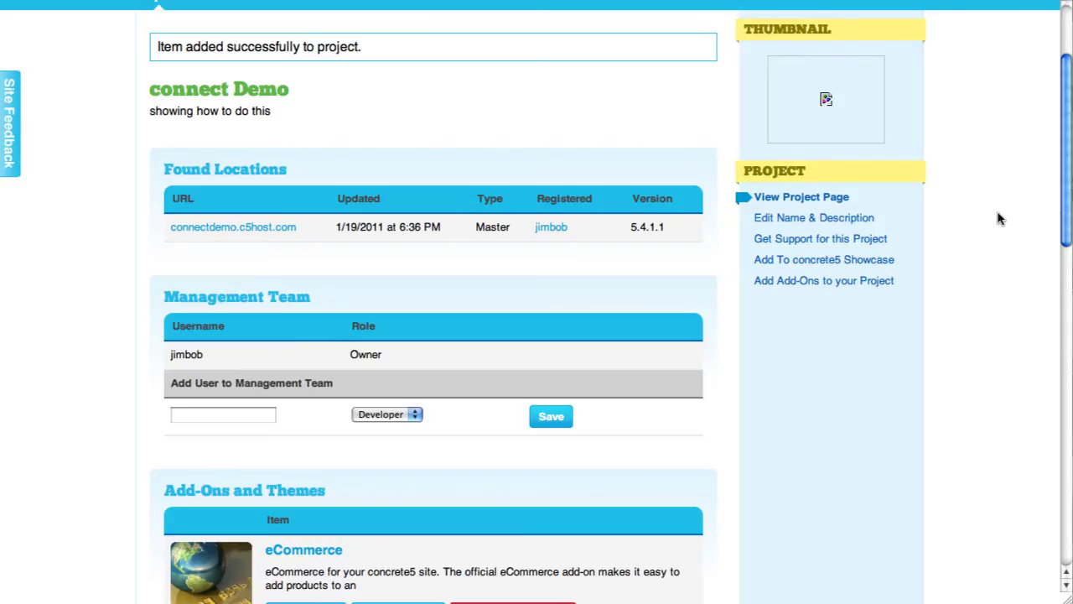
pyautogui.click(192, 420)
pyautogui.write('andrew')
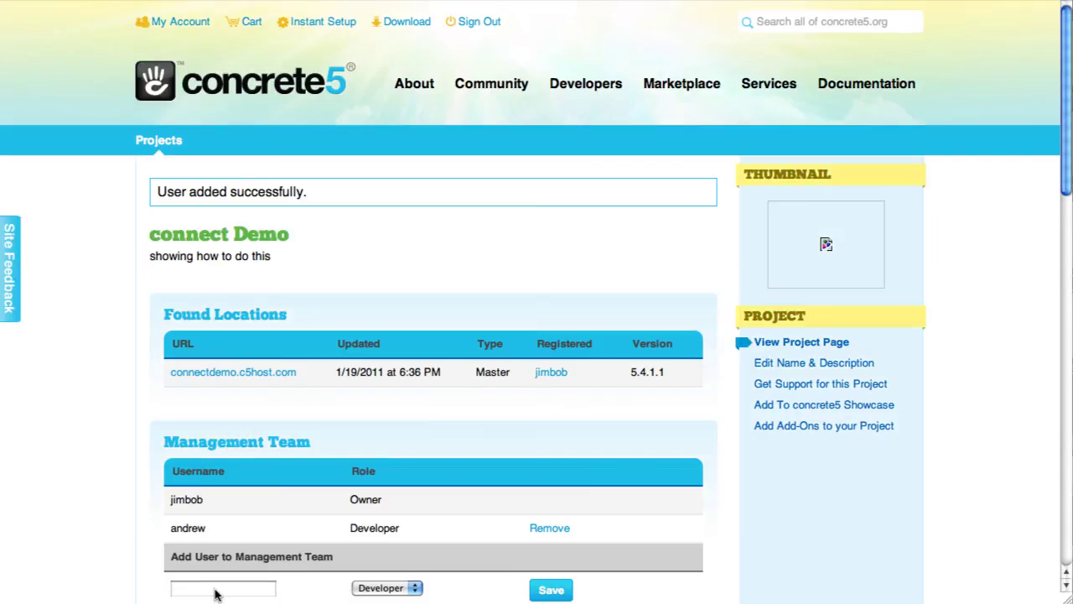
pyautogui.click(215, 590)
pyautogui.write('frz')
pyautogui.press('Return')
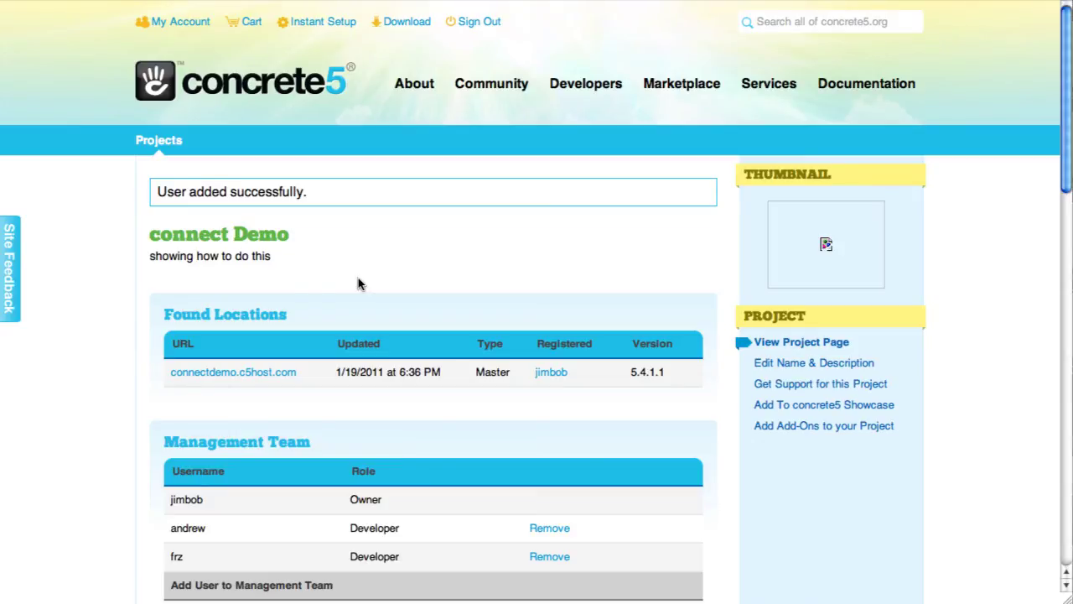
pyautogui.click(292, 2)
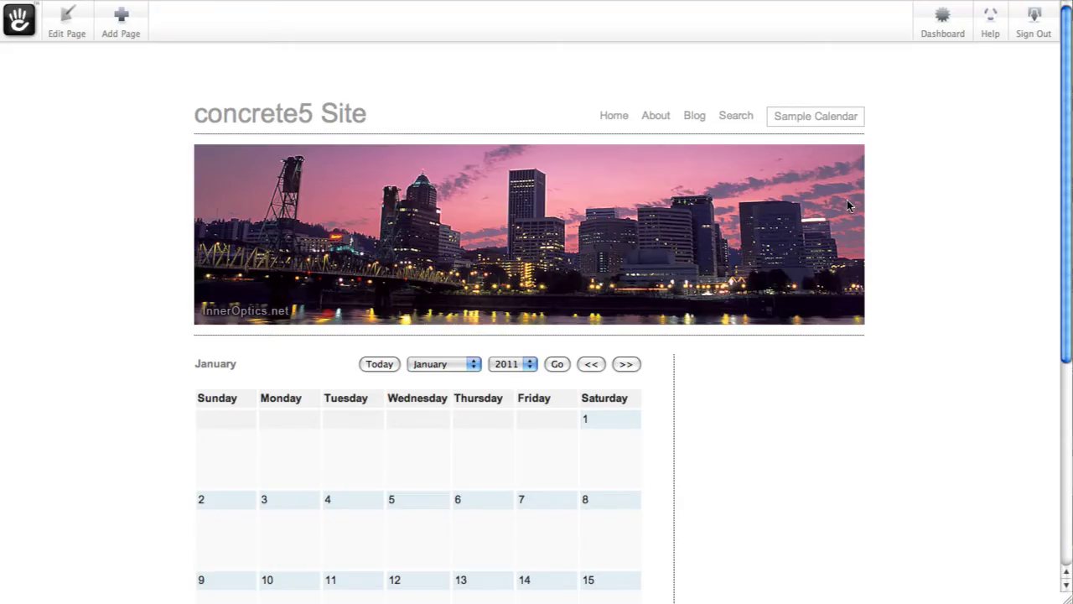
# - Check the marketplace for add-on updates from Dashboard > Add Functionality
pyautogui.click(951, 29)
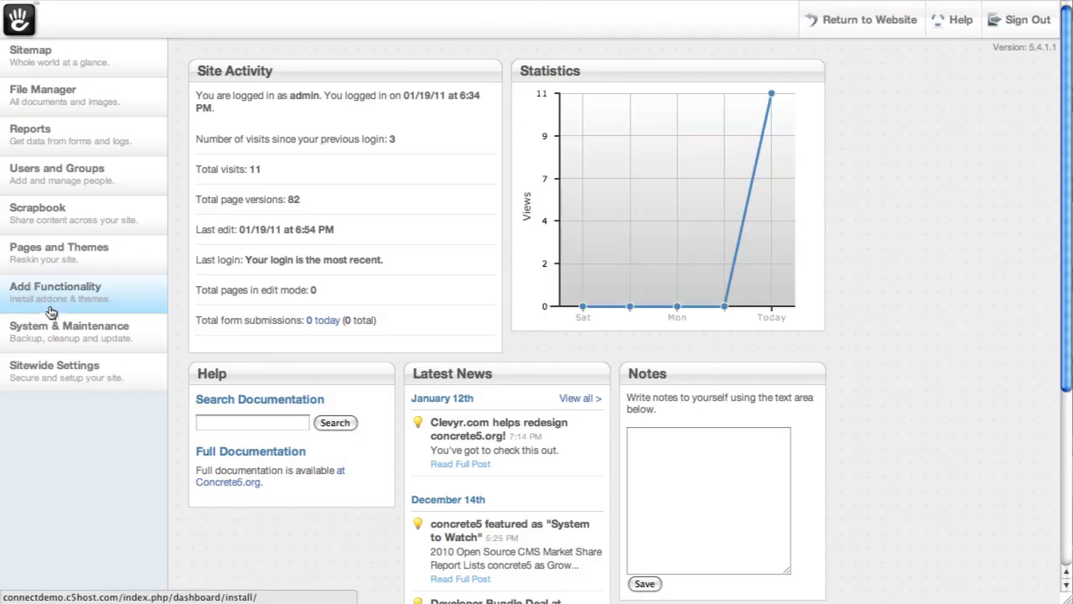
pyautogui.click(59, 302)
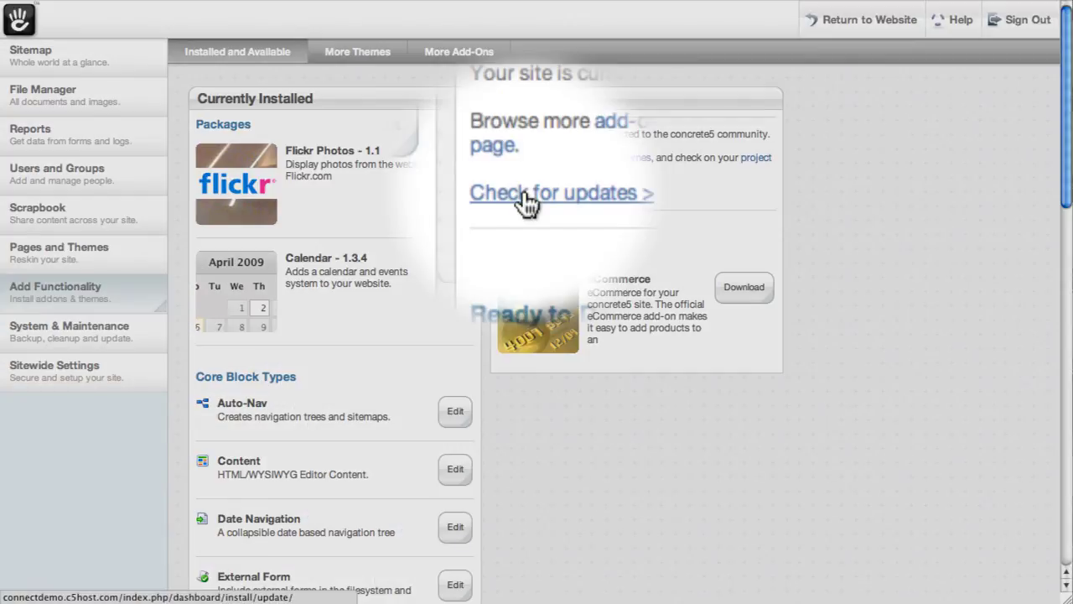
pyautogui.click(526, 197)
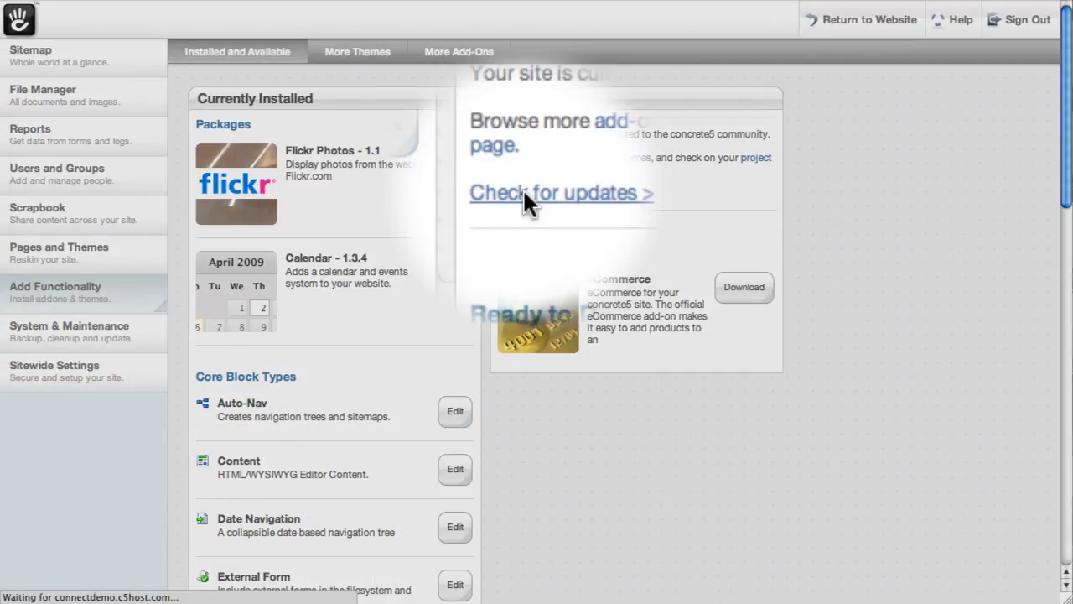